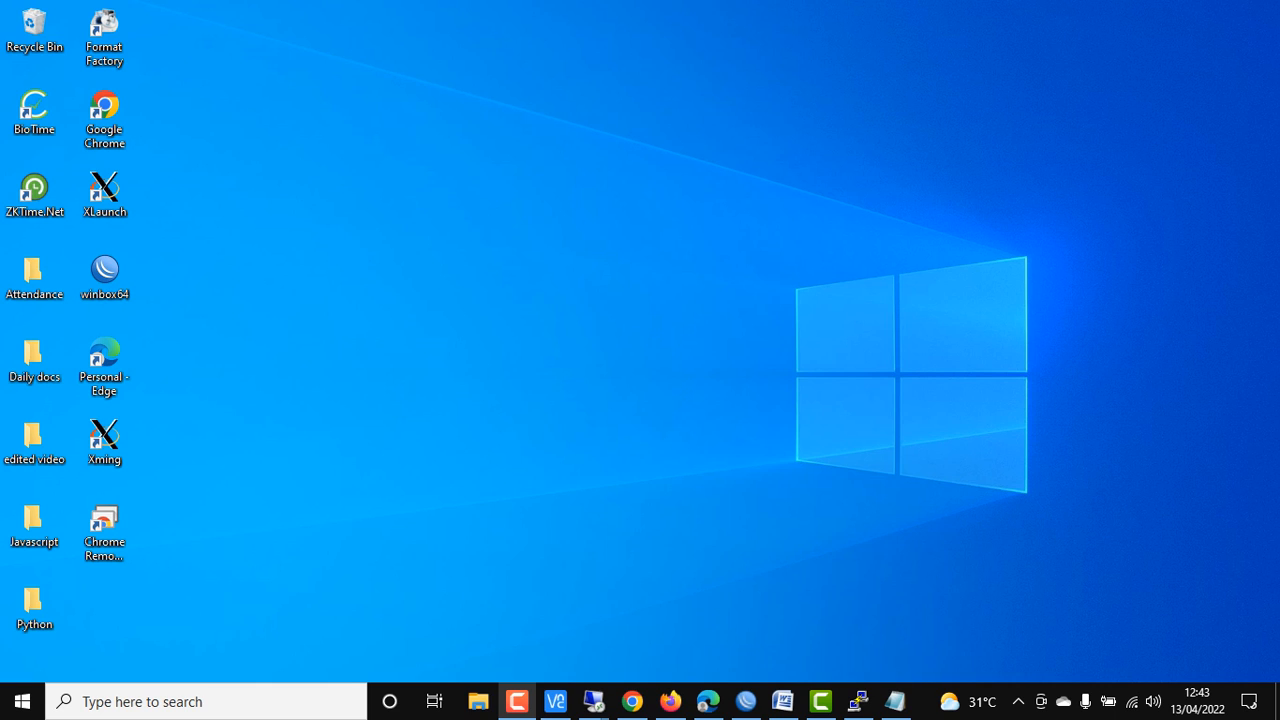
Step: Glance at the notifications panel, then launch Command Prompt from a system search
click(1249, 701)
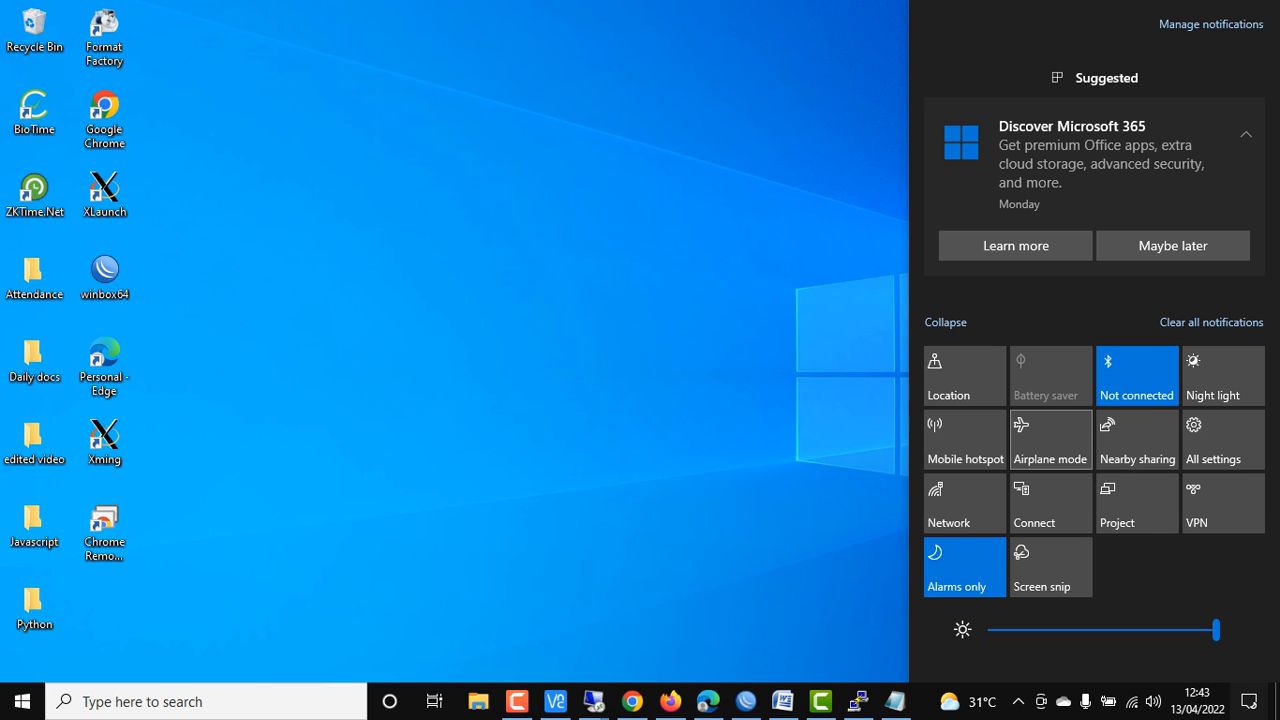
click(104, 443)
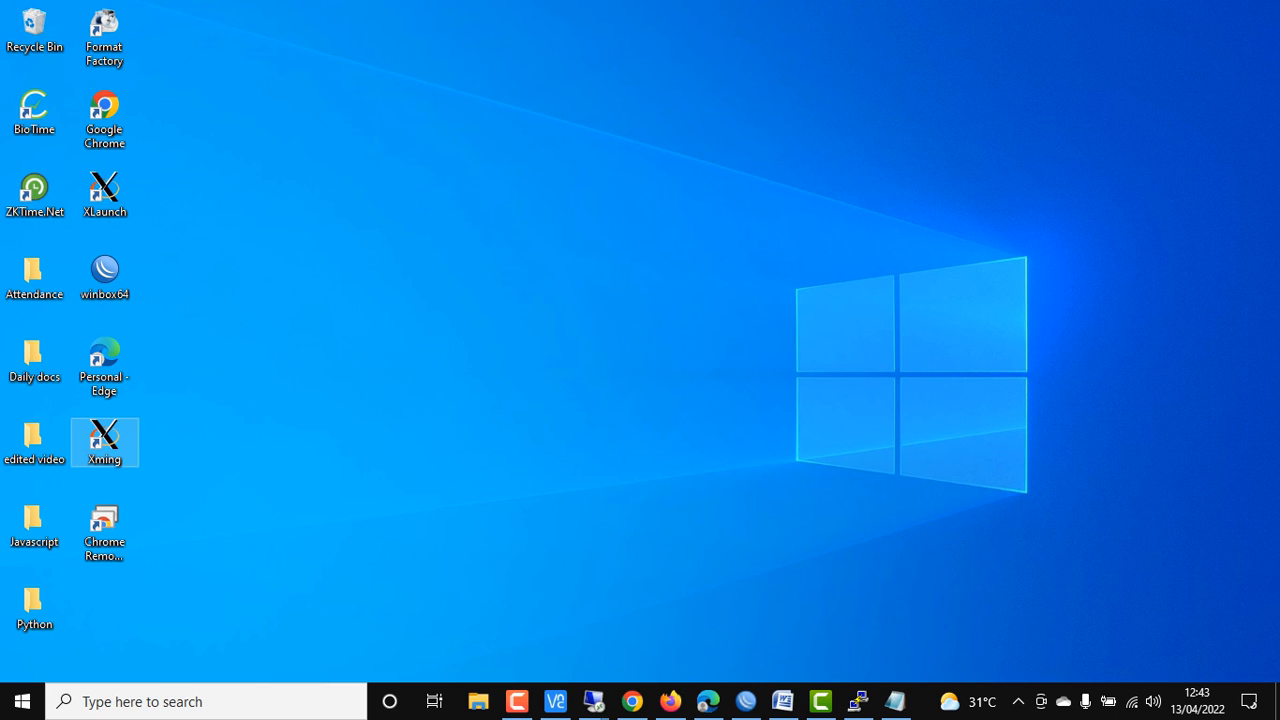
key(super)
text(cmd)
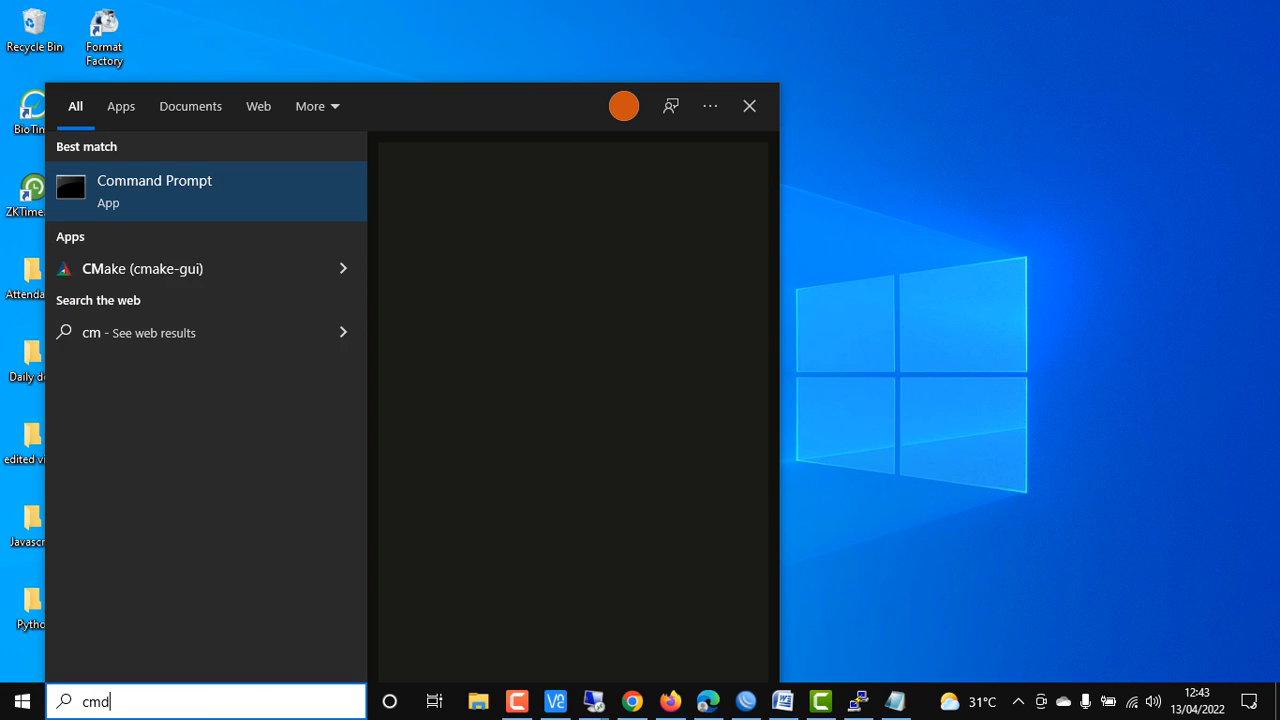
key(Return)
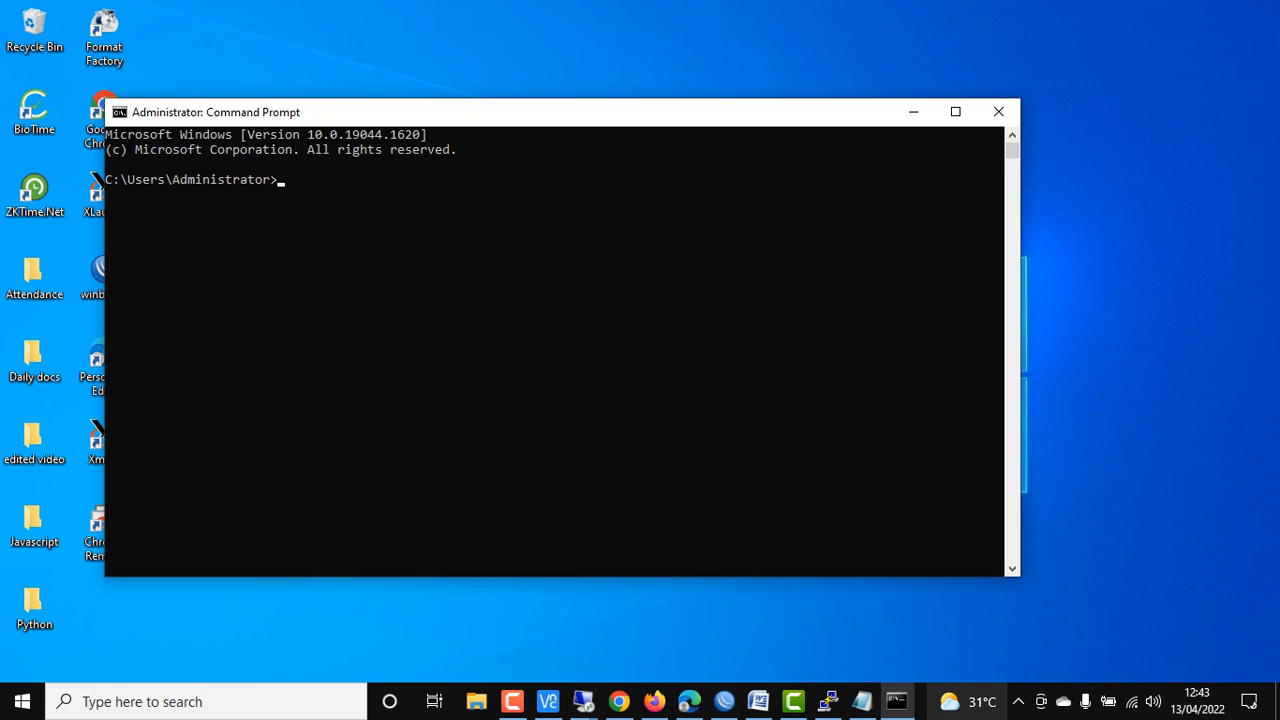
Step: Copy the sc config RmSvc DISABLED line from the notes and run it, getting ChangeServiceConfig SUCCESS
click(862, 701)
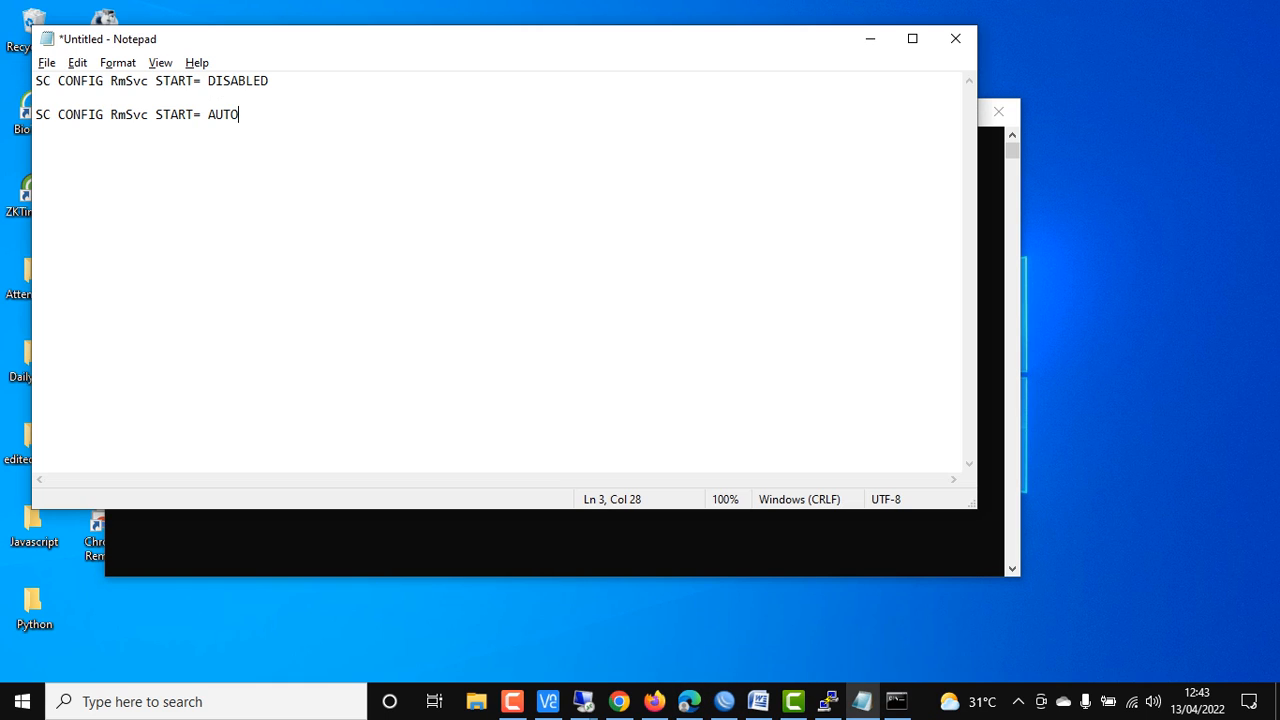
drag(500, 38, 1240, 187)
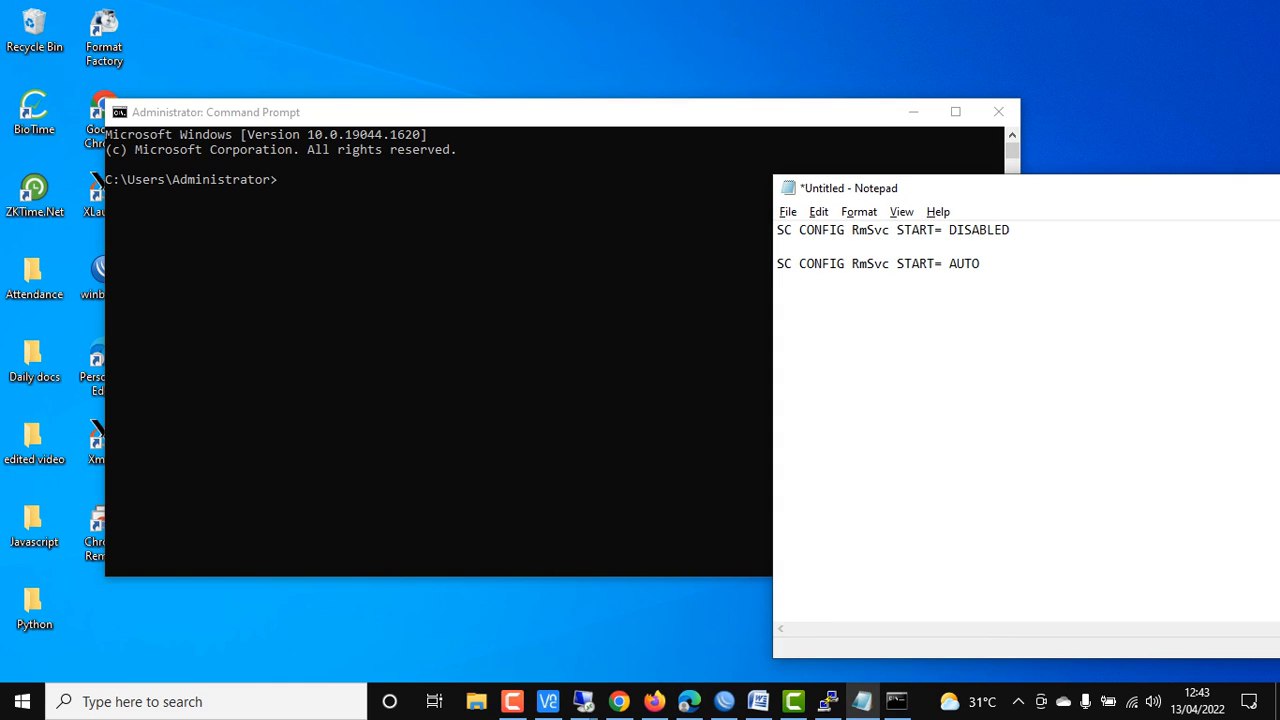
key(shift+Up)
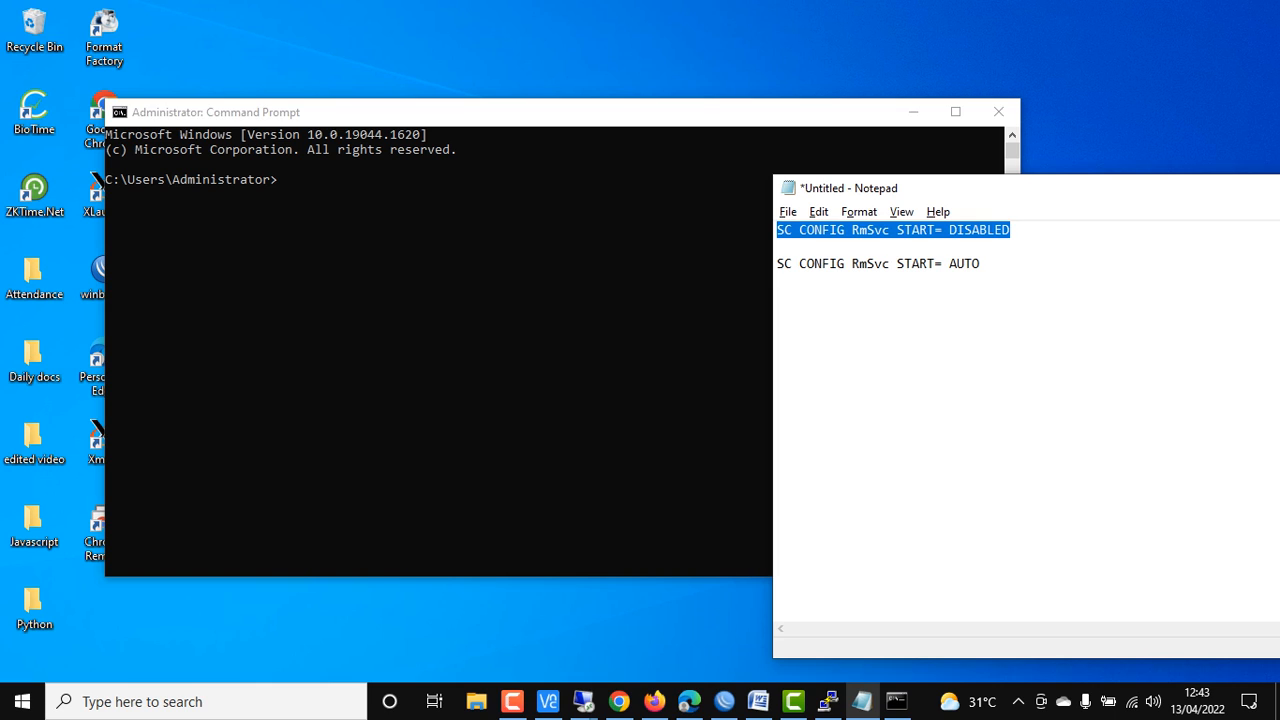
key(ctrl+c)
click(450, 350)
right_click(450, 350)
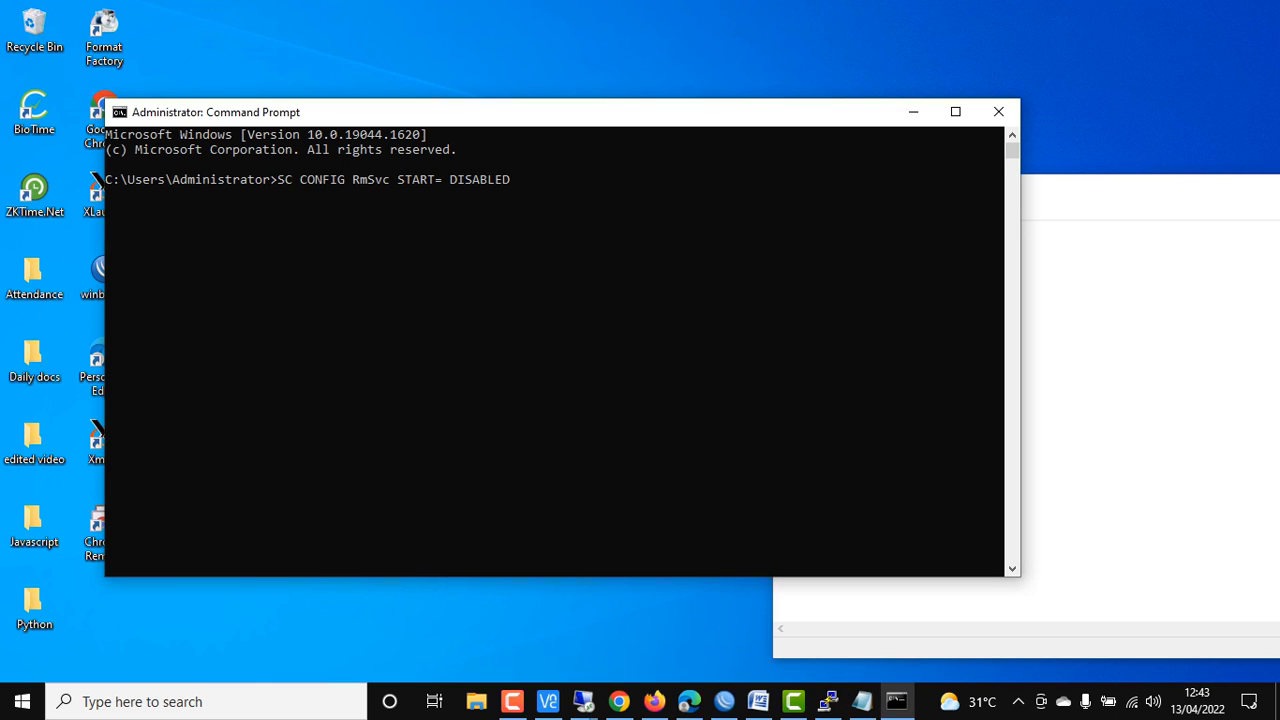
key(Return)
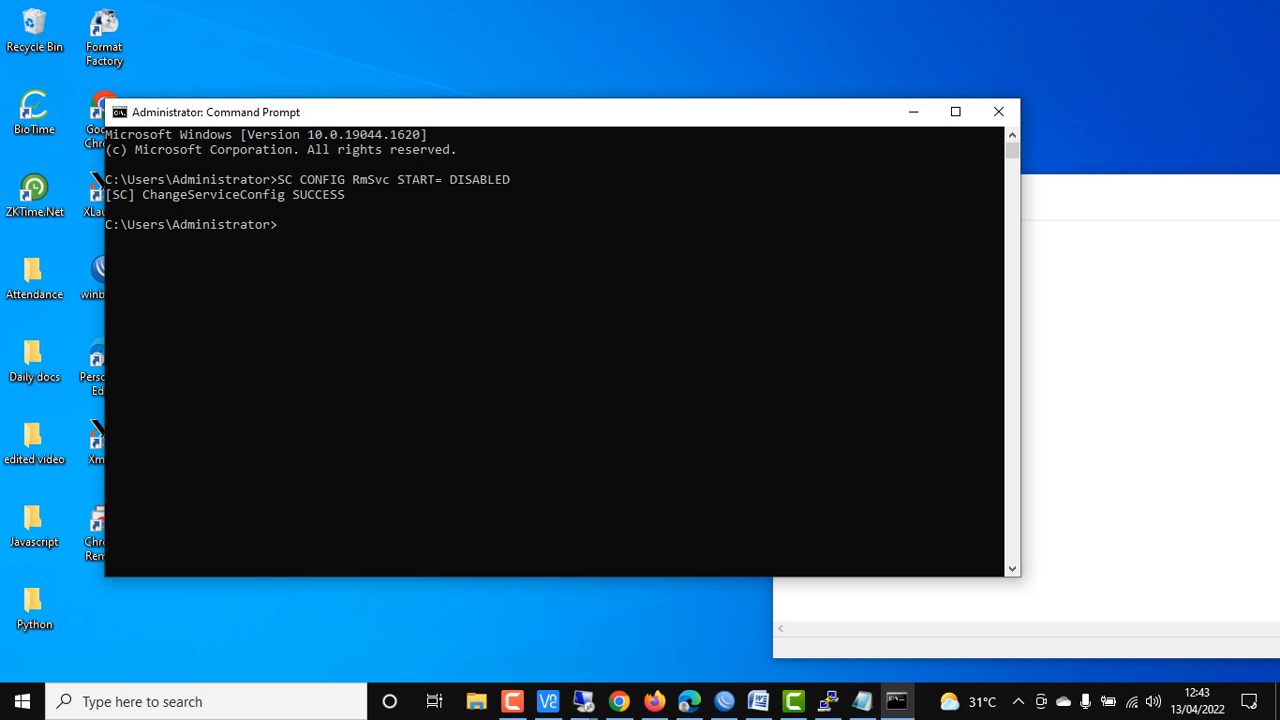
Step: Restart Windows Explorer from Task Manager's process list, then show the bare desktop
right_click(960, 701)
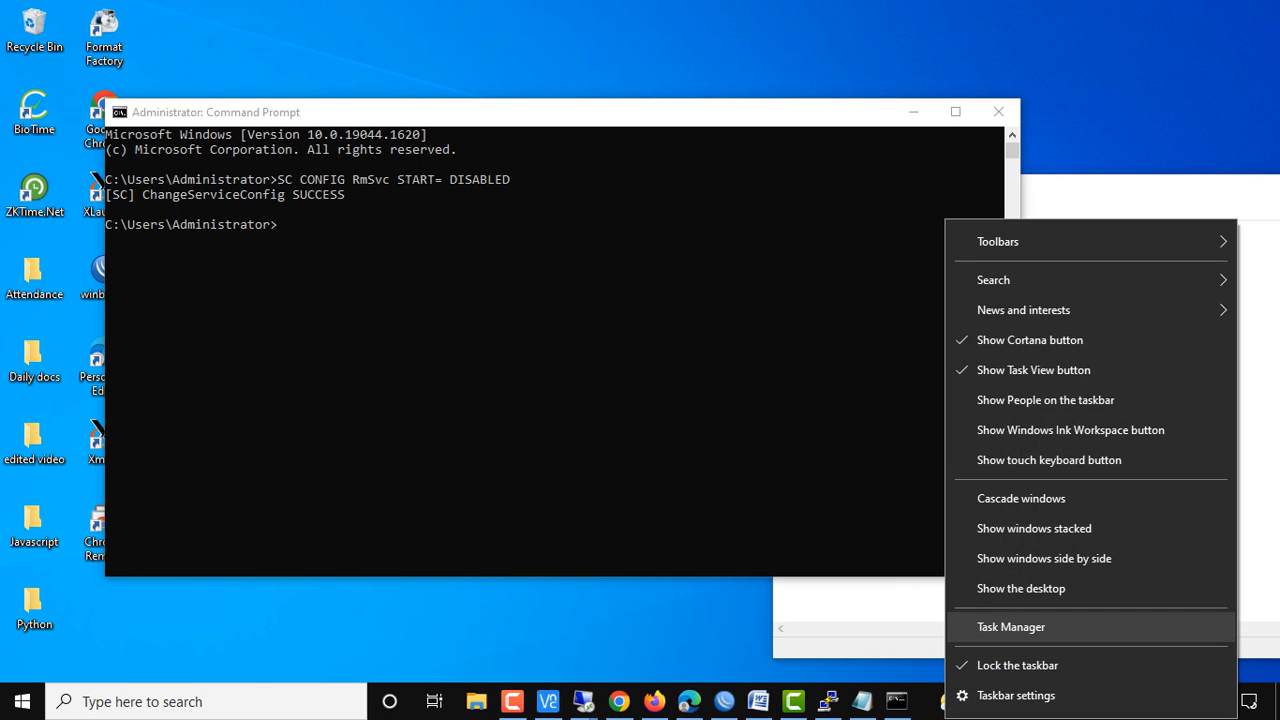
click(1011, 627)
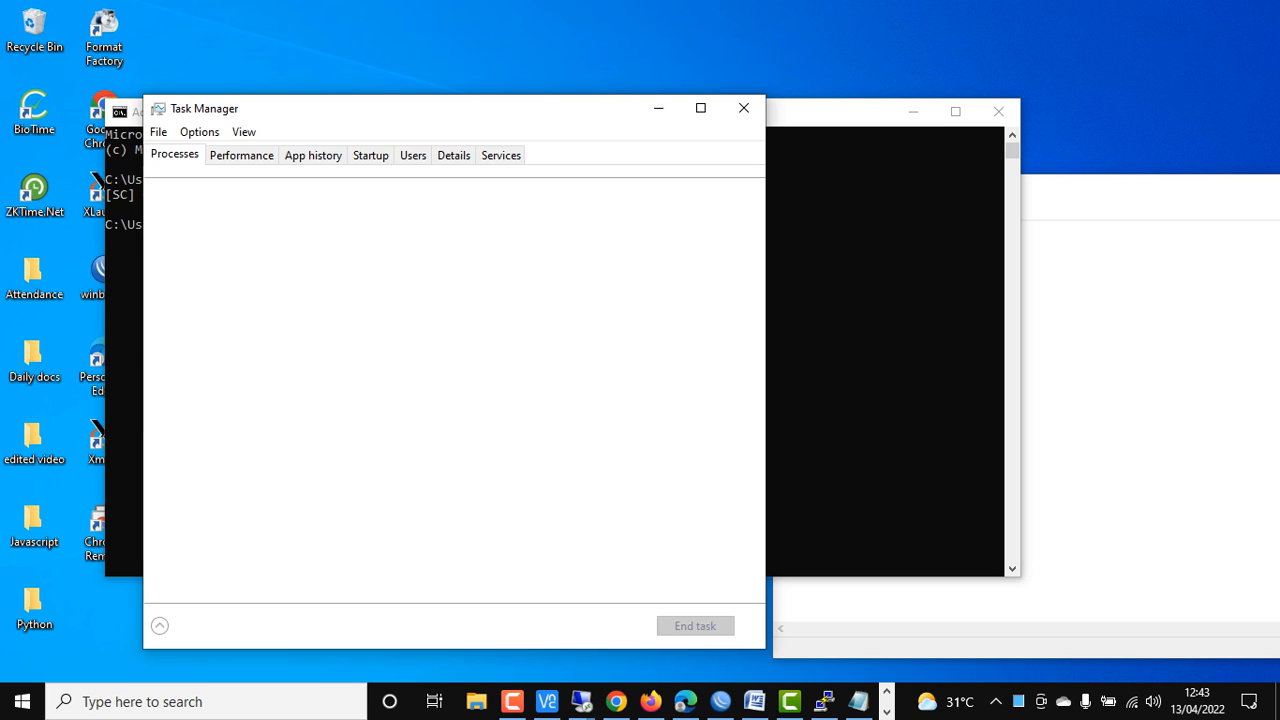
scroll(310, 360, down, 5)
scroll(310, 360, down, 5)
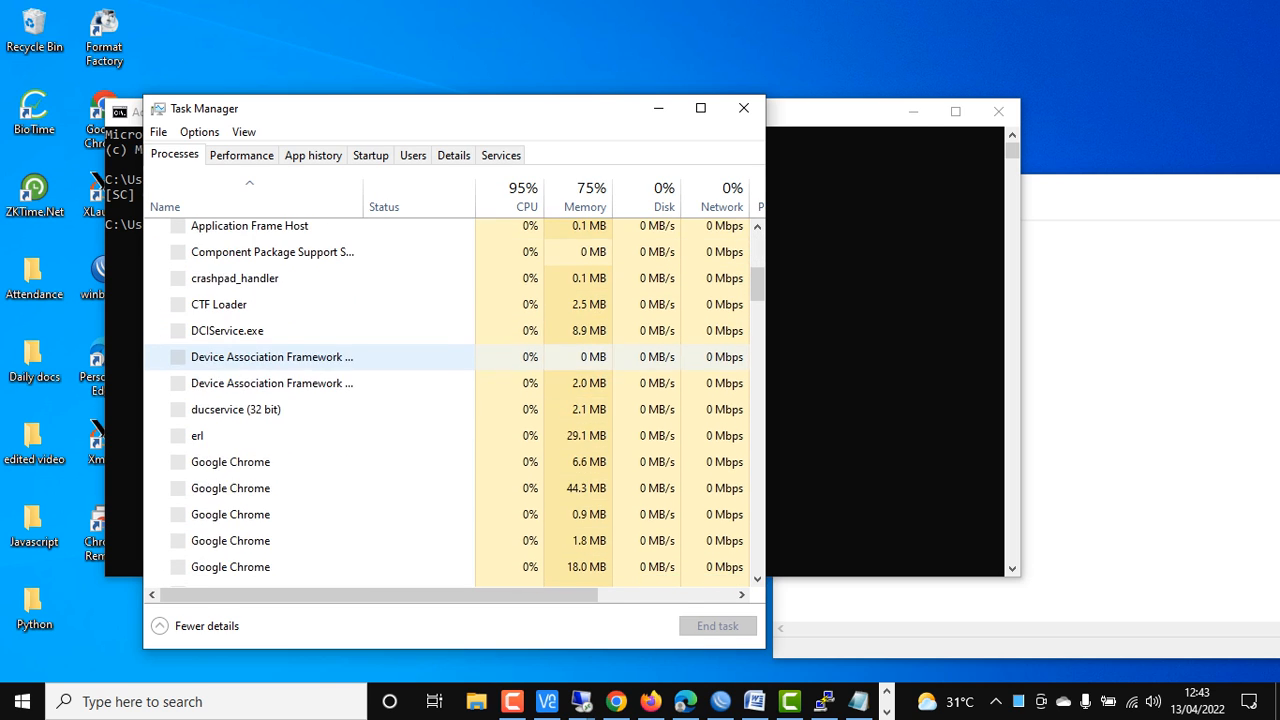
scroll(310, 360, down, 5)
scroll(310, 360, down, 5)
scroll(310, 360, down, 3)
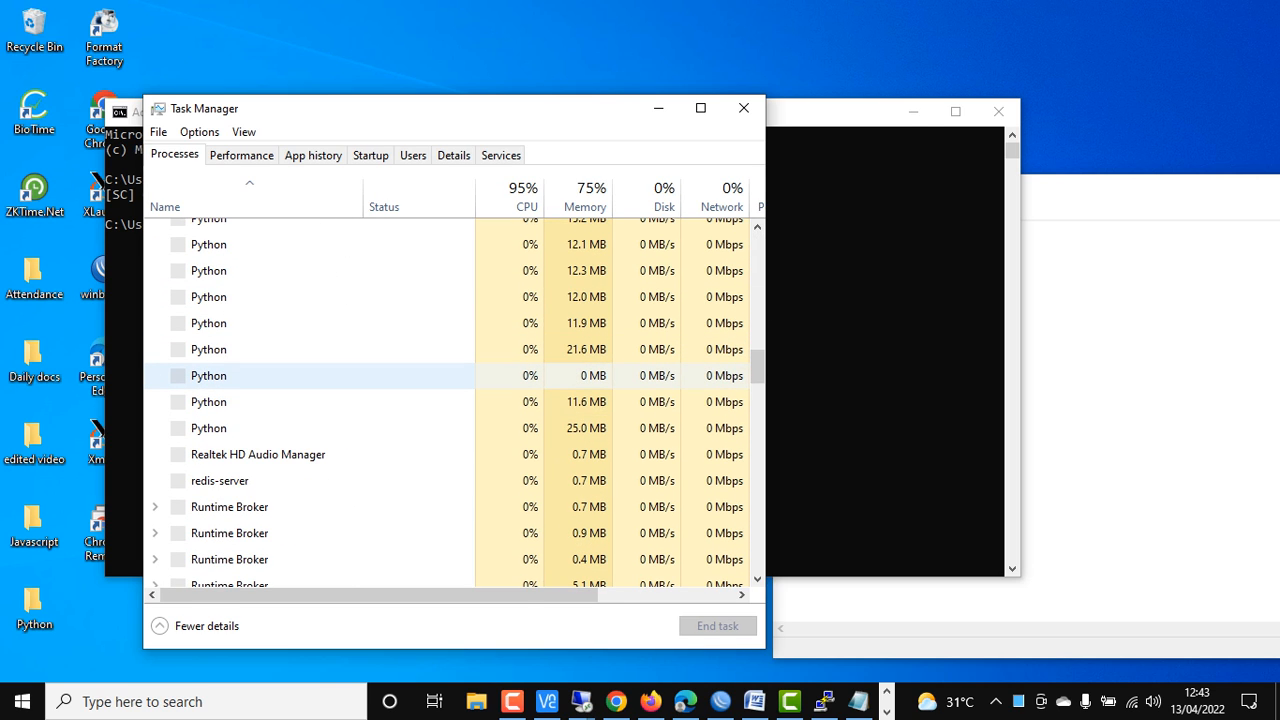
scroll(310, 360, up, 4)
scroll(310, 360, down, 3)
scroll(310, 360, down, 4)
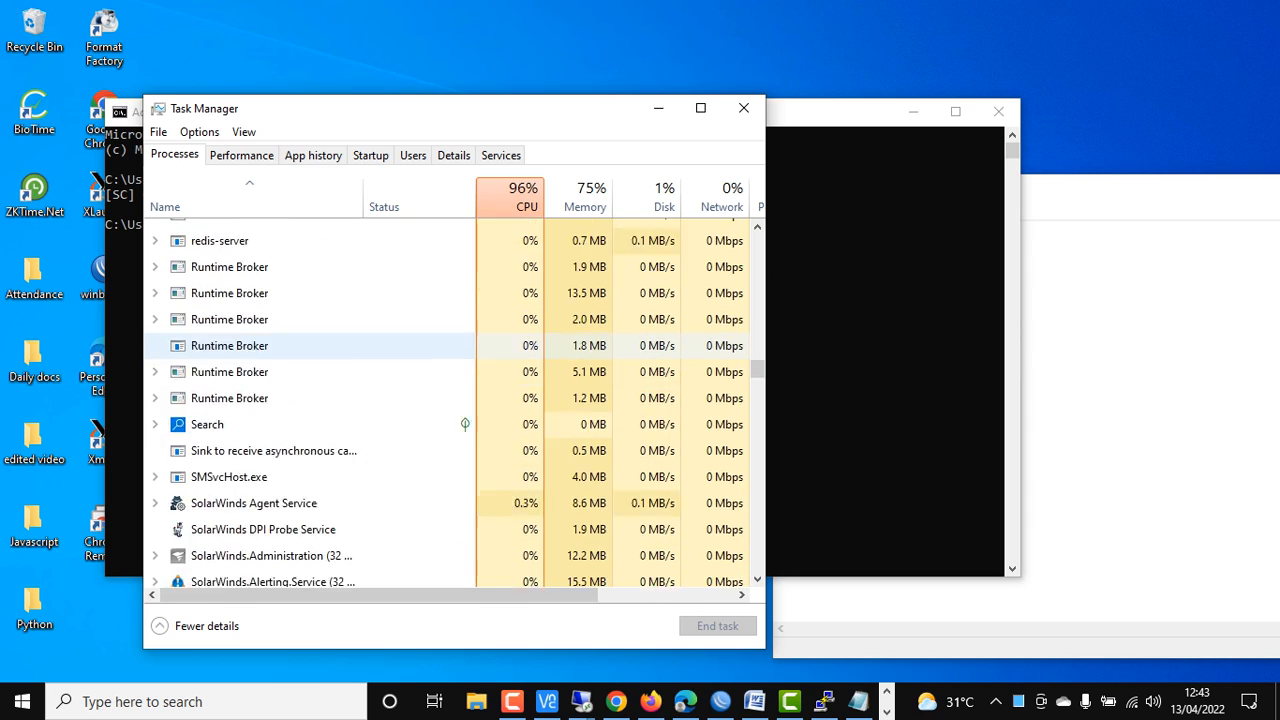
scroll(310, 360, down, 4)
scroll(310, 360, down, 5)
scroll(310, 360, down, 2)
scroll(310, 360, down, 3)
scroll(310, 360, down, 4)
scroll(310, 360, down, 5)
scroll(310, 360, down, 5)
scroll(310, 360, down, 4)
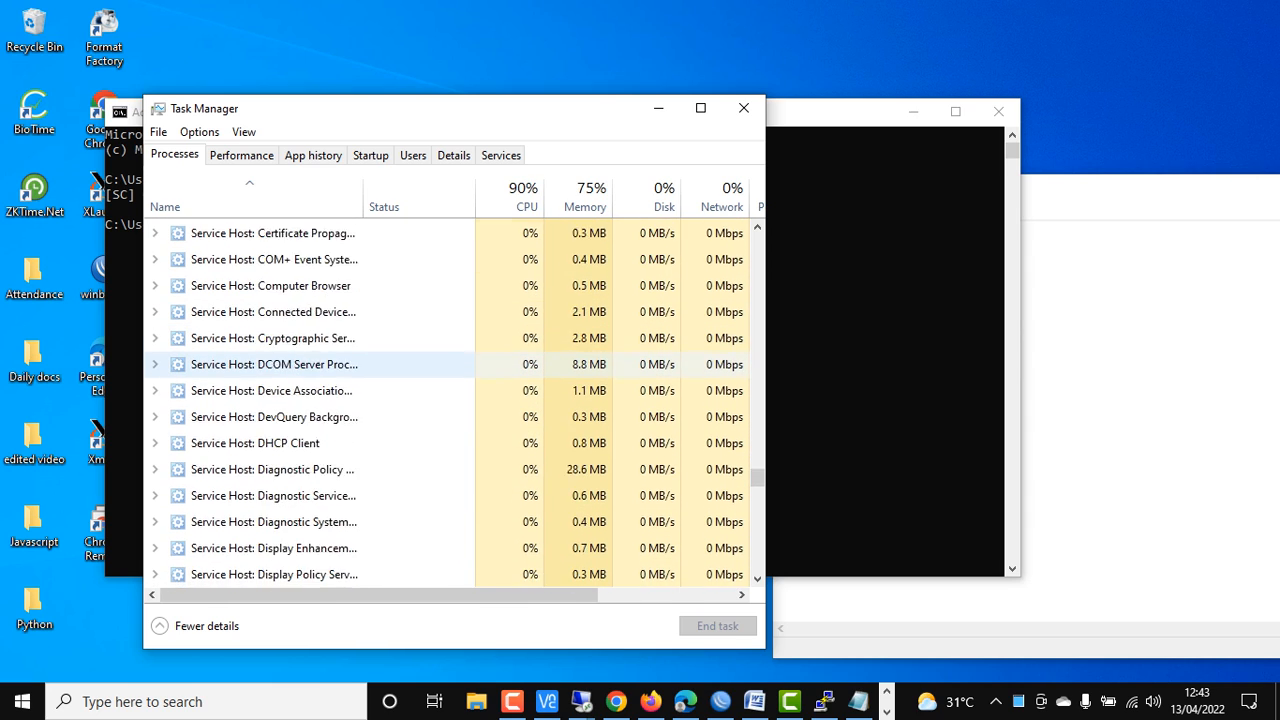
scroll(310, 360, down, 5)
scroll(310, 360, down, 5)
click(236, 494)
right_click(366, 494)
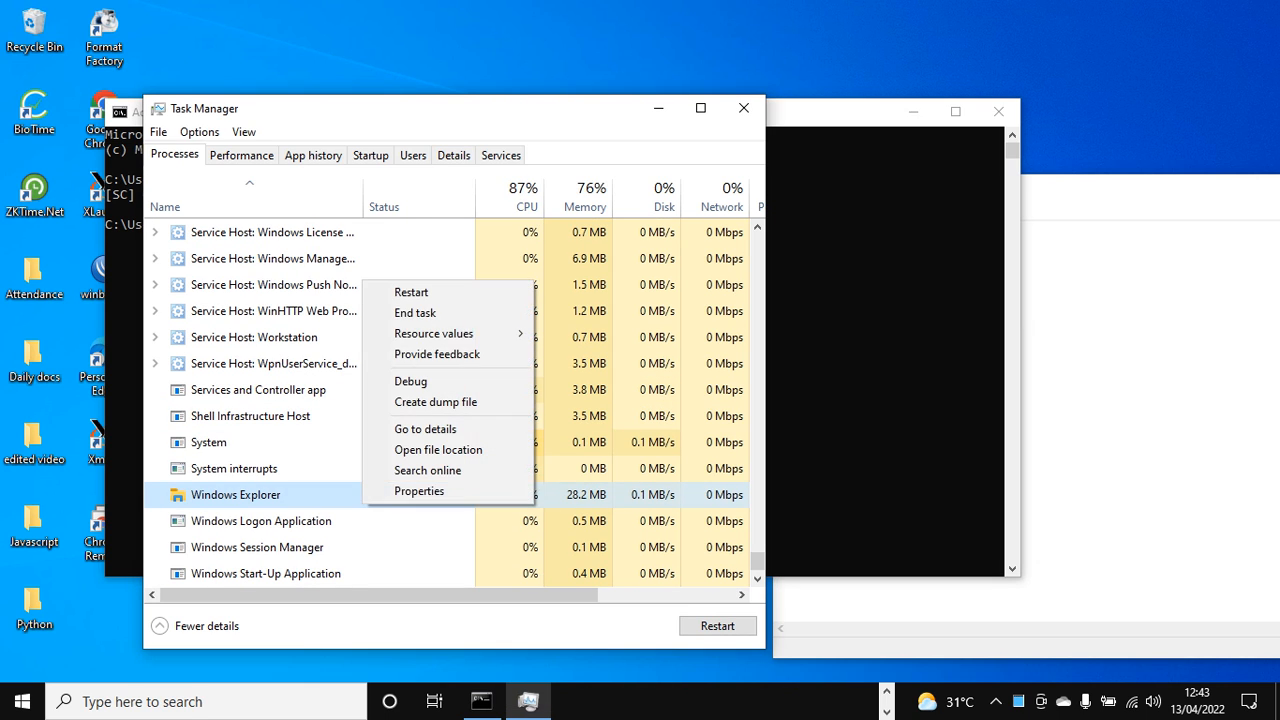
click(415, 312)
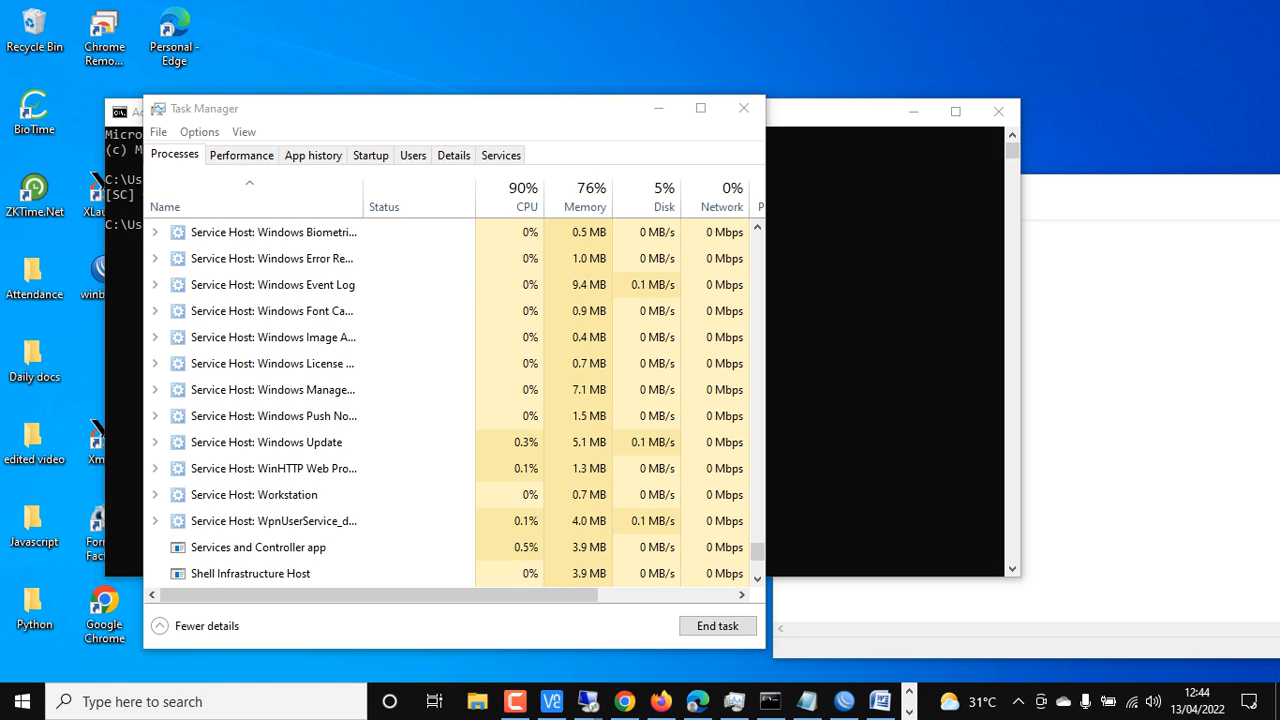
click(1277, 701)
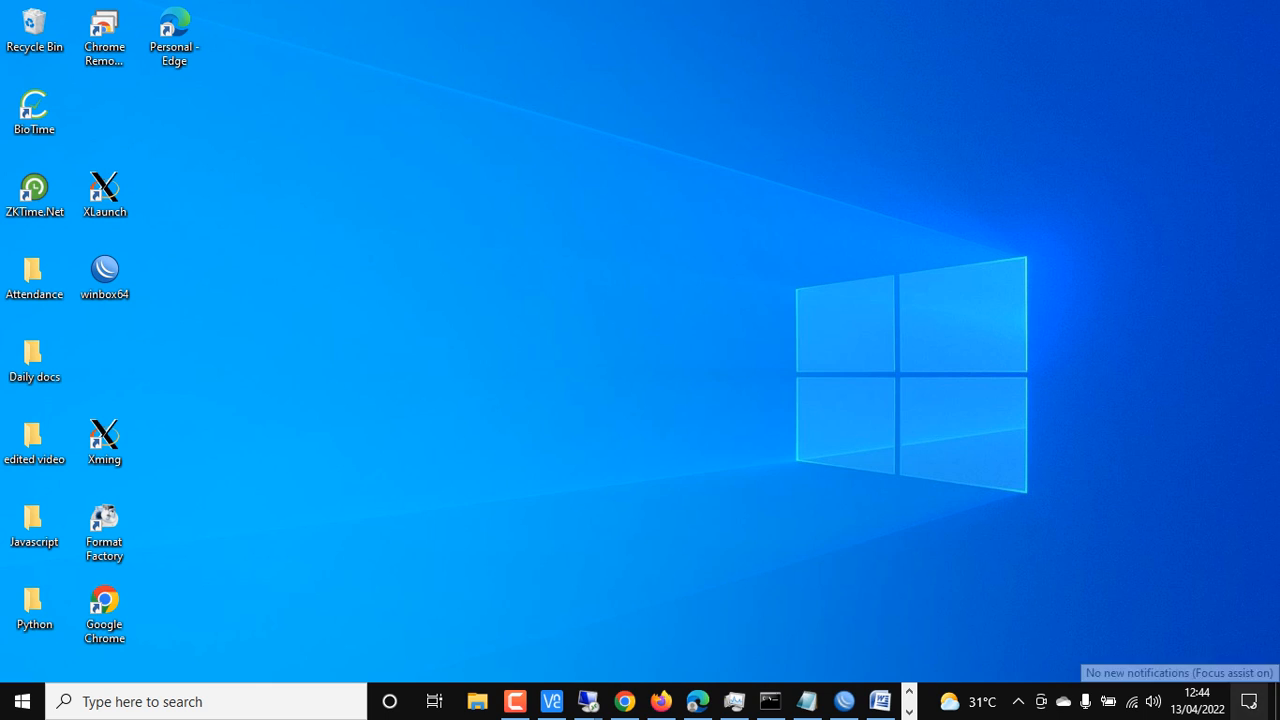
click(1249, 701)
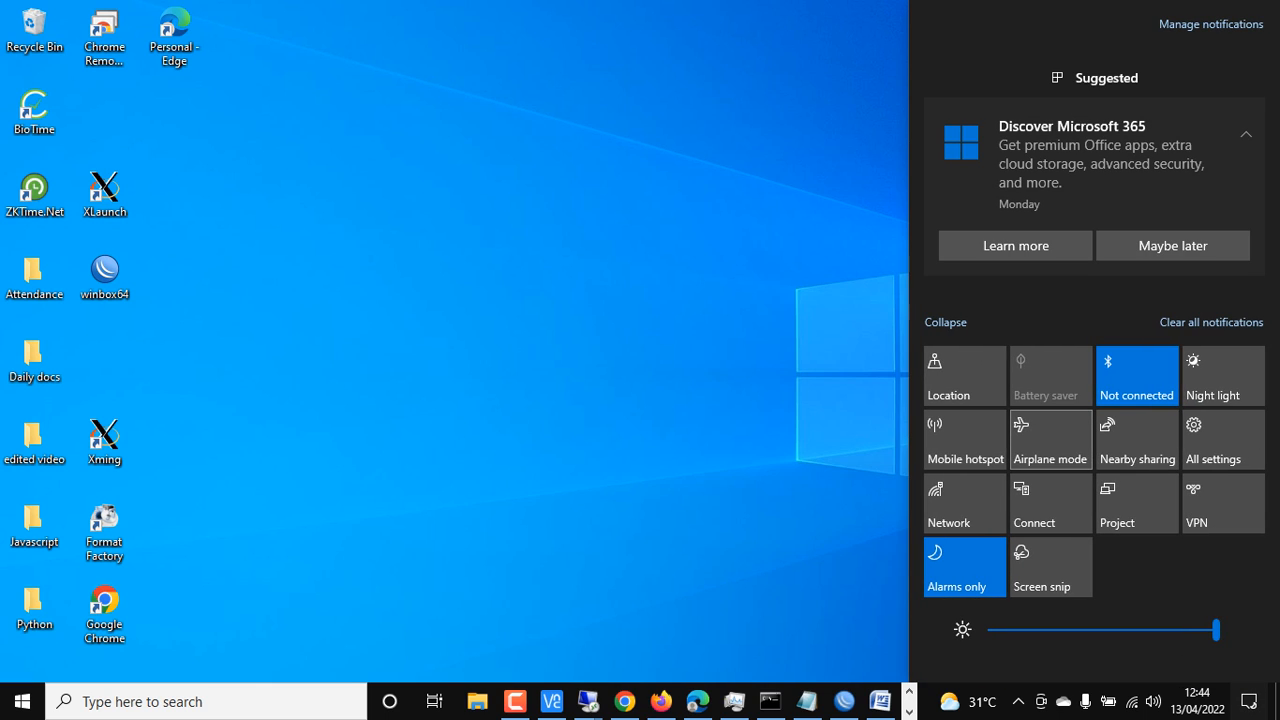
click(514, 701)
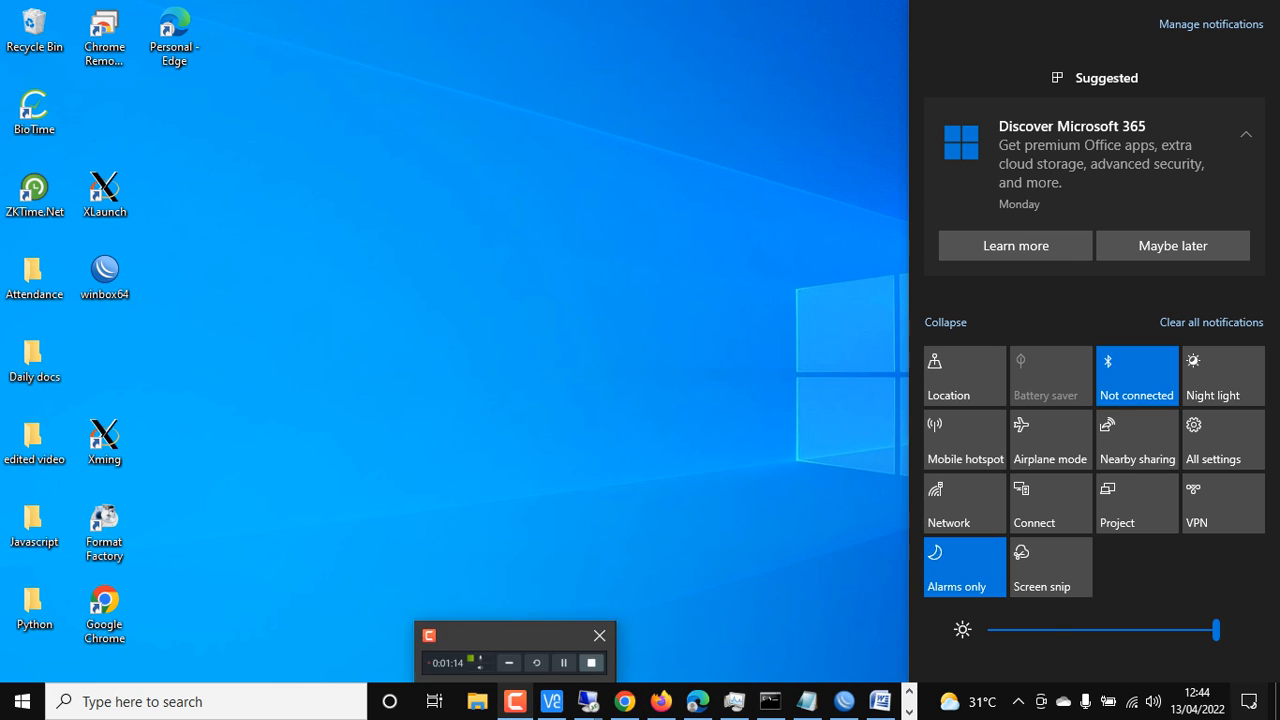
click(591, 663)
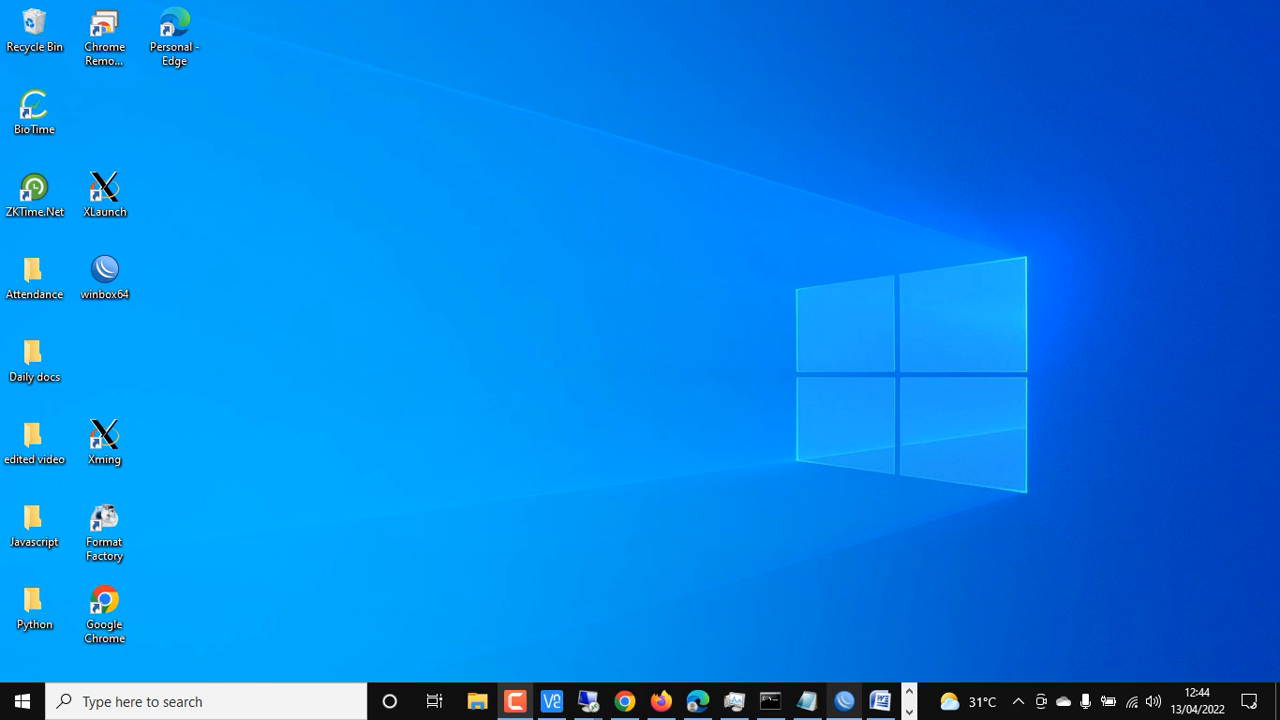
Step: Copy the sc config RmSvc AUTO line from the notes and run it, getting a second SUCCESS
click(806, 701)
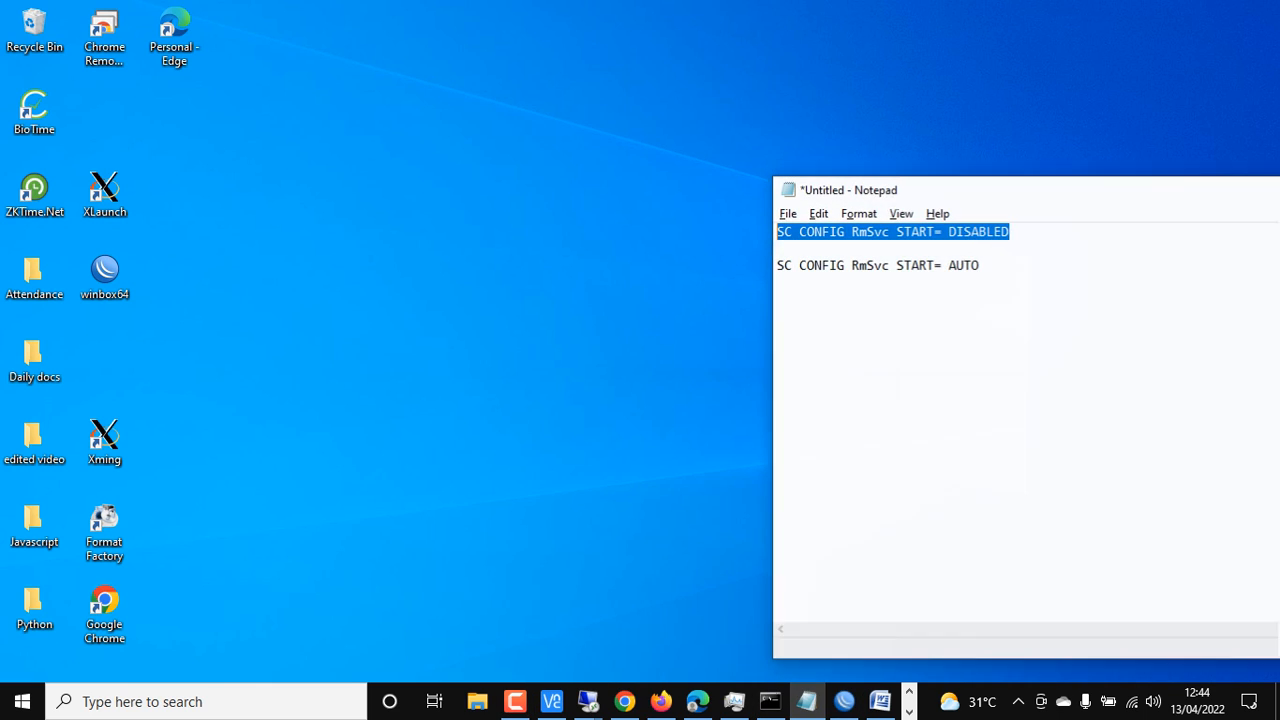
triple_click(979, 263)
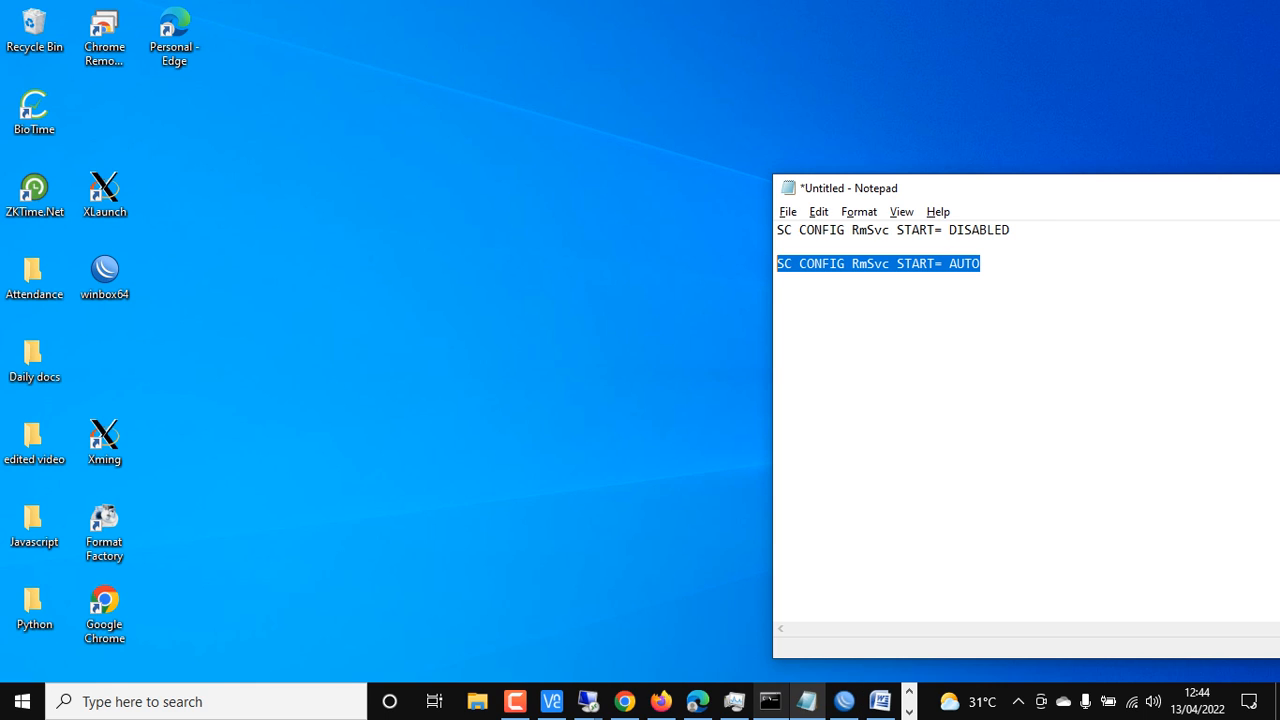
click(770, 701)
text(SC CONFIG RmSvc START= AUTO)
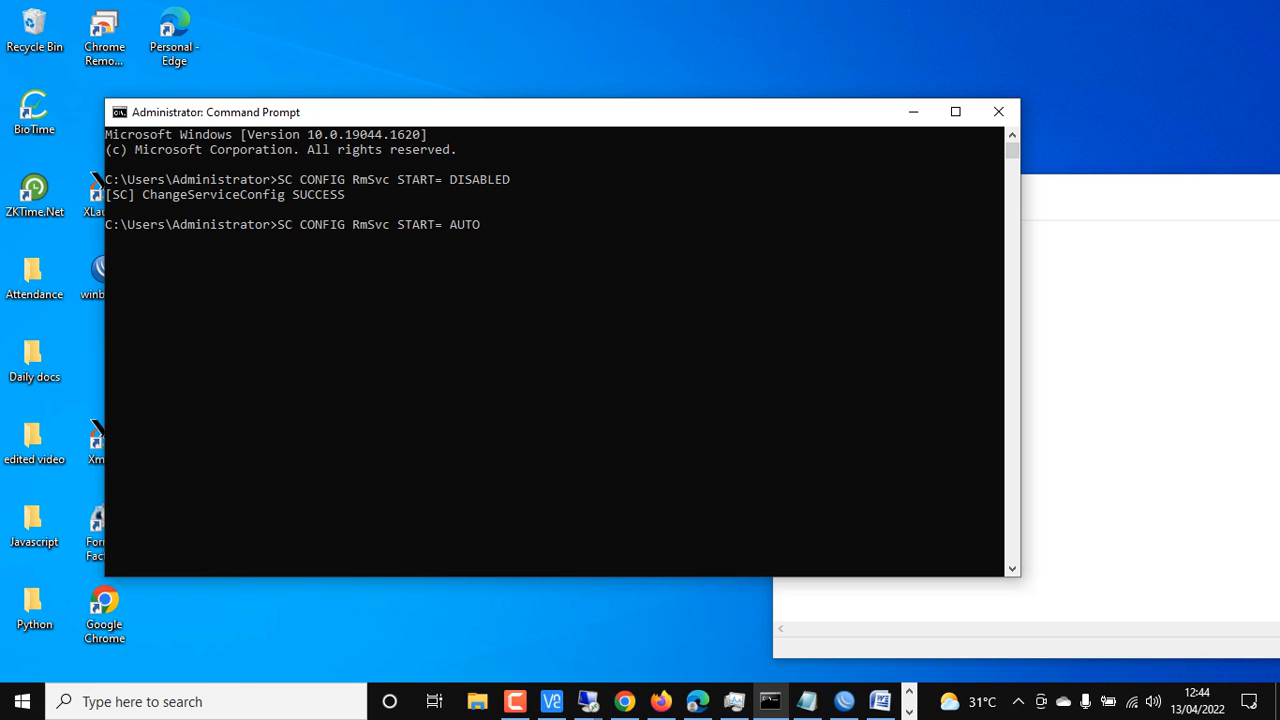
key(Return)
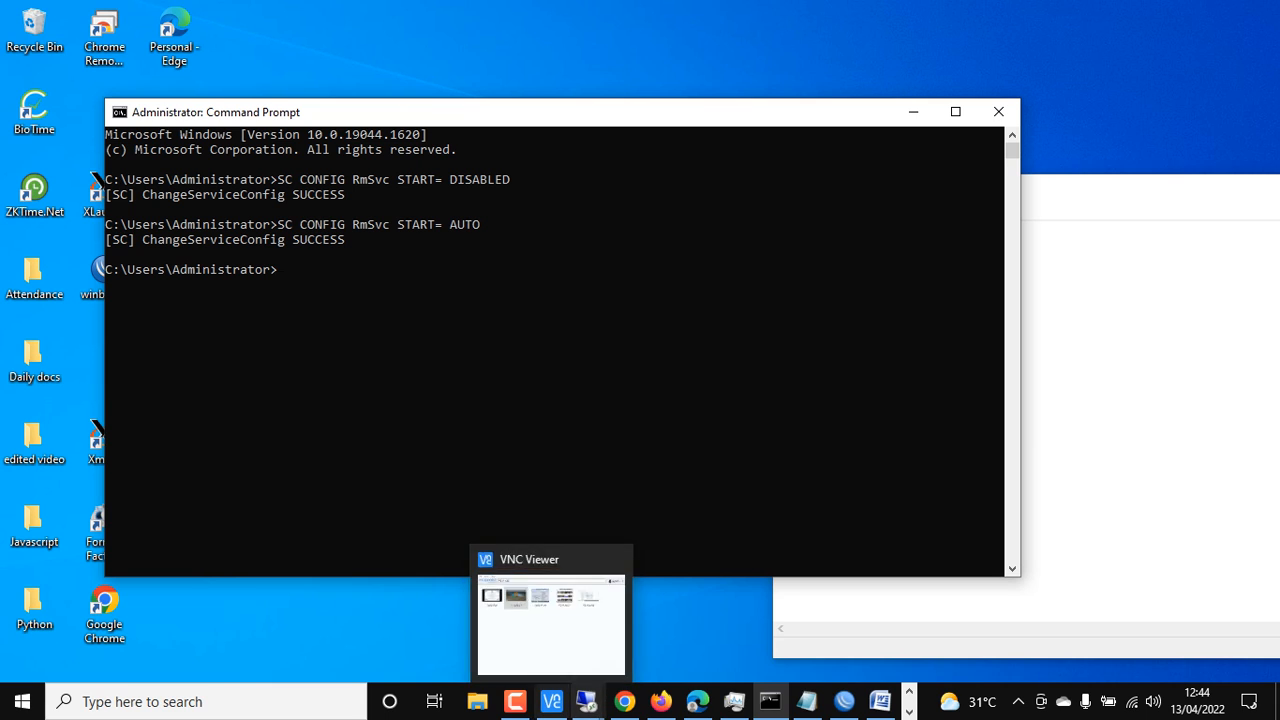
mouse_move(588, 701)
click(685, 620)
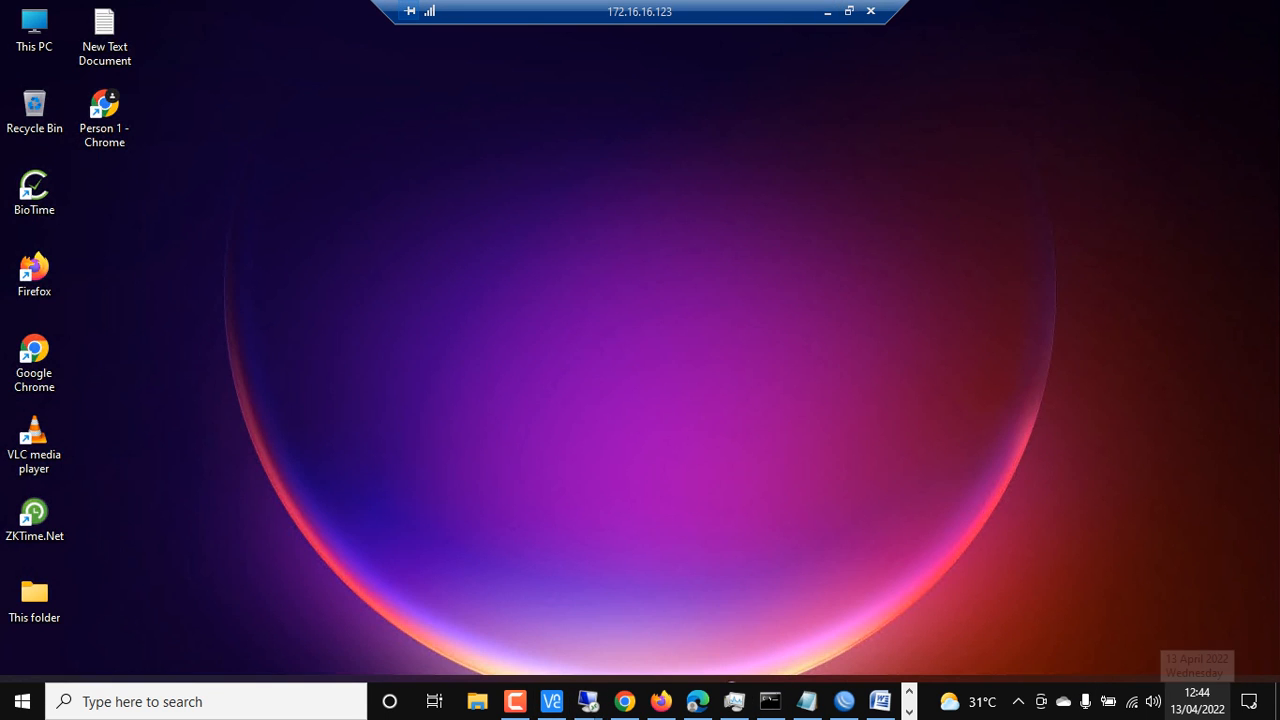
Step: Open the remote Windows 11 clock, then its quick settings showing Wi-Fi, Bluetooth and Airplane mode
click(1197, 700)
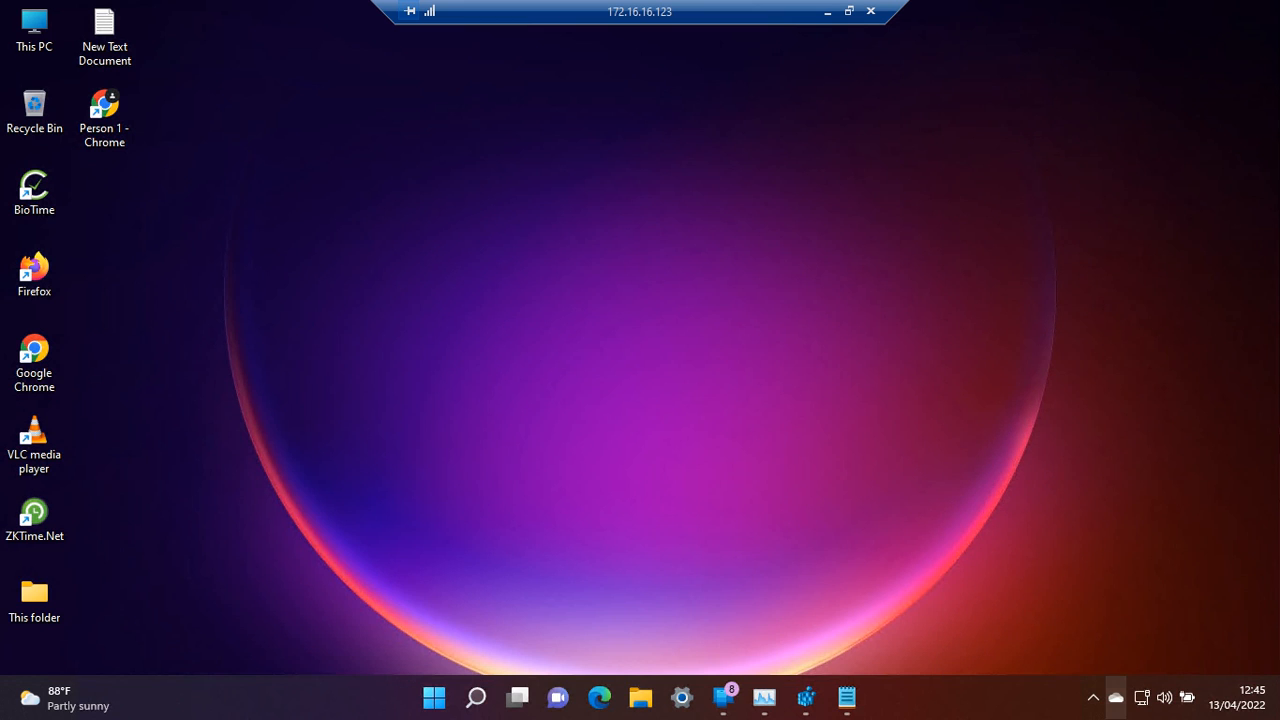
click(1160, 698)
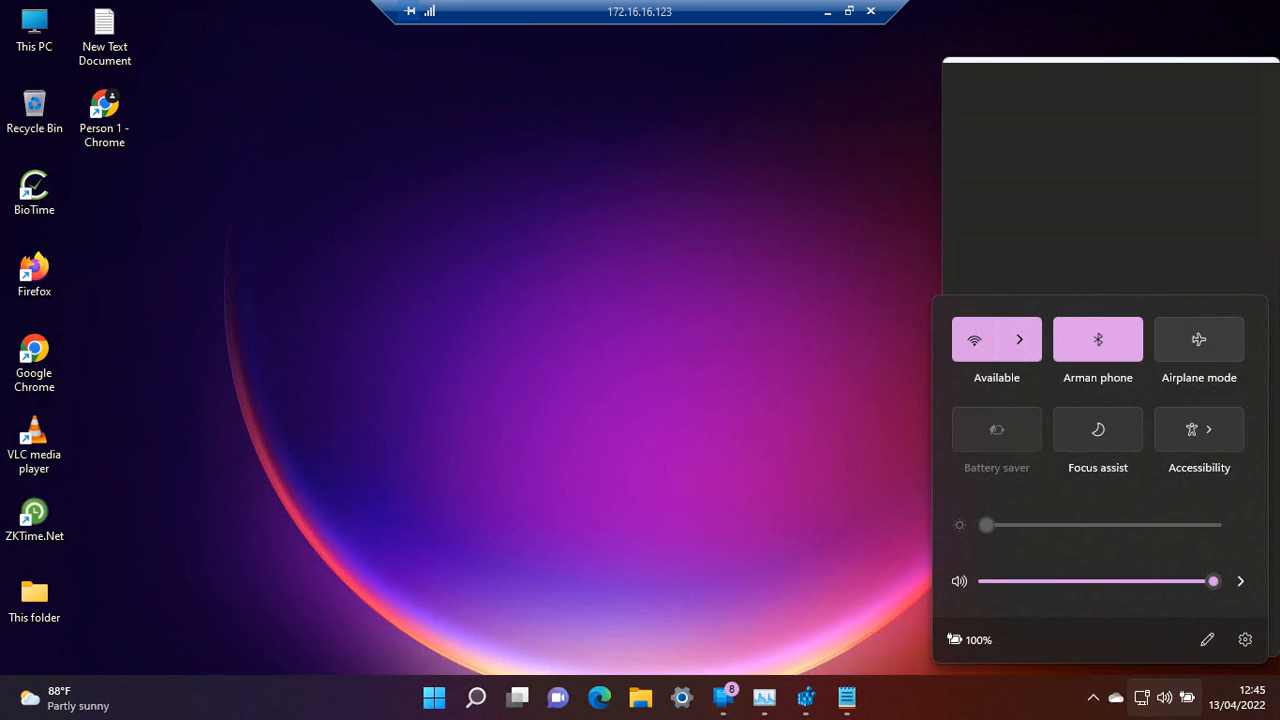